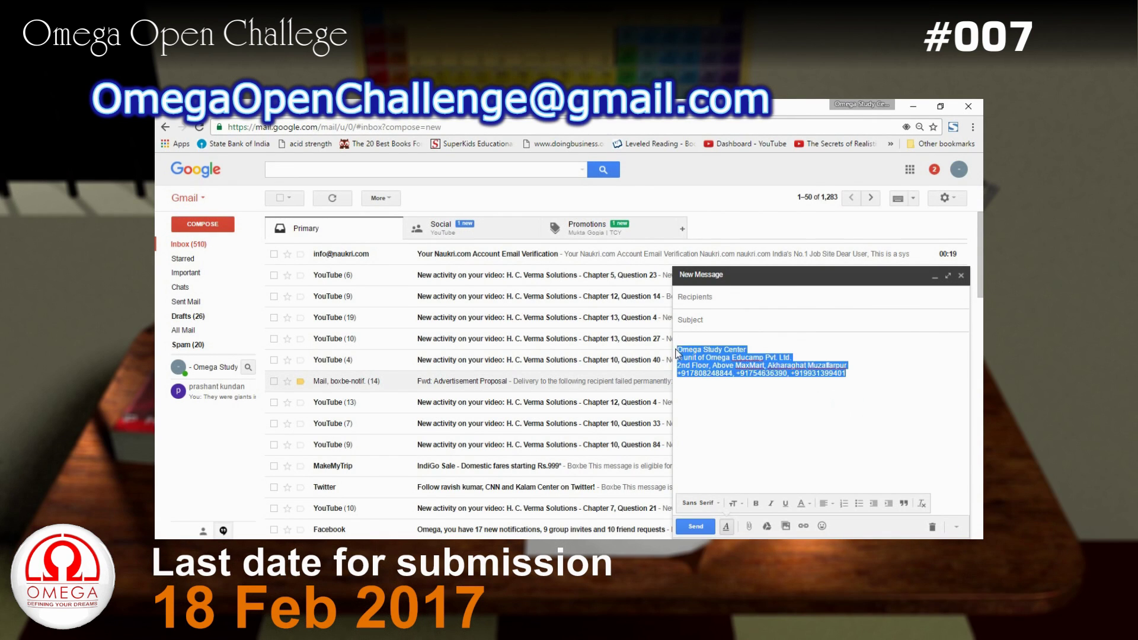
- Address the draft to the suggested challenge recipient, subject Challenge#1, with name, address and phone lines
key("Return")
left_click(746, 323)
type("ge#1")
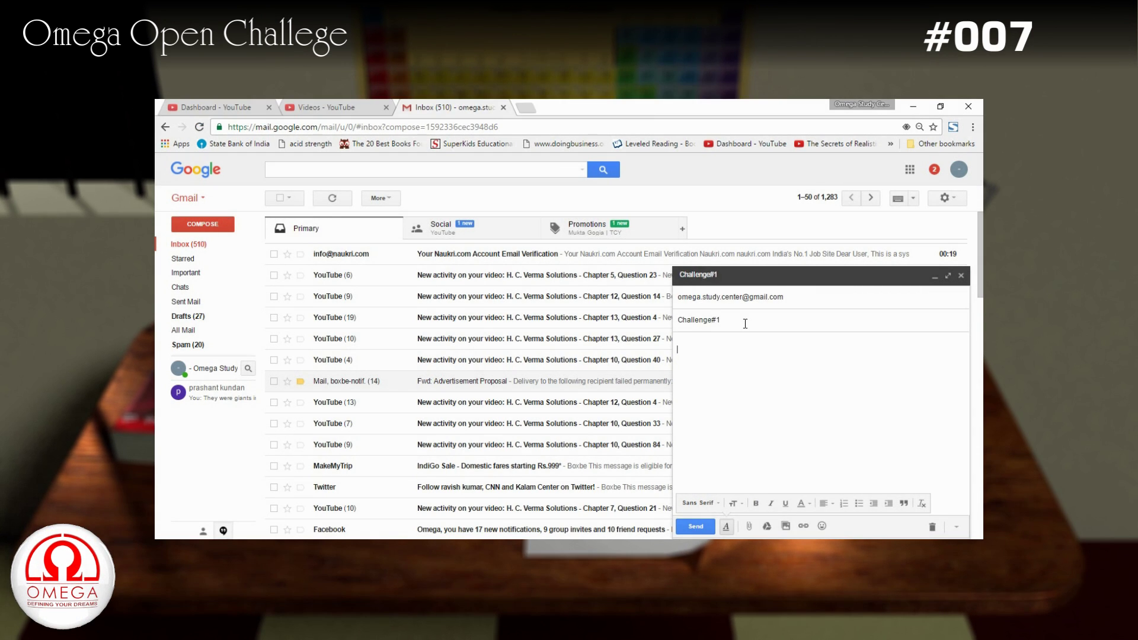
key("Return")
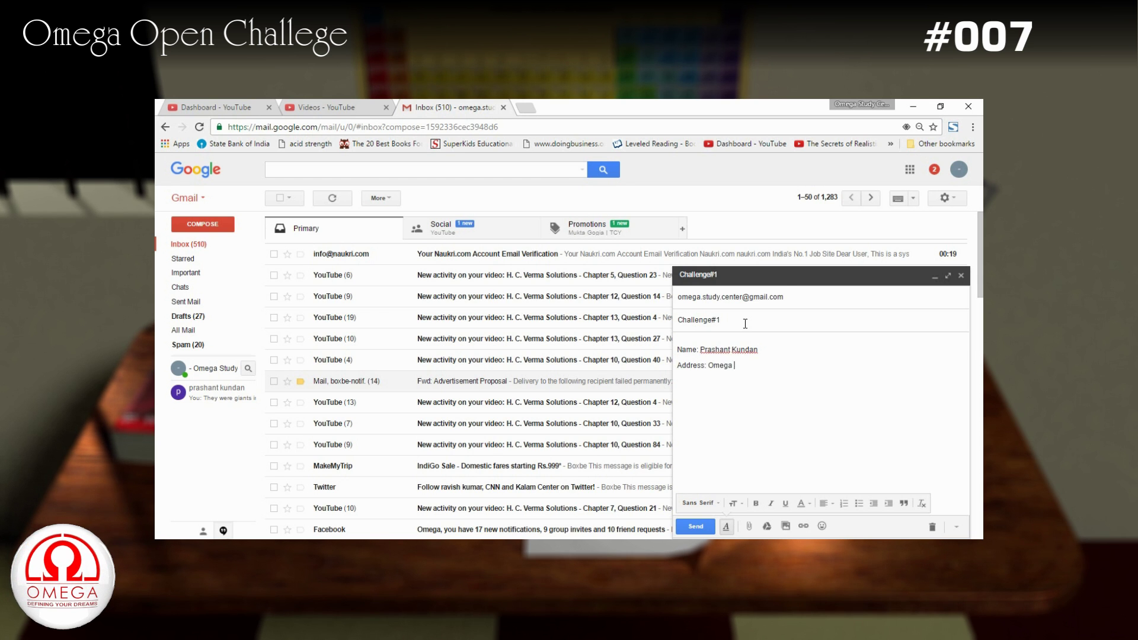
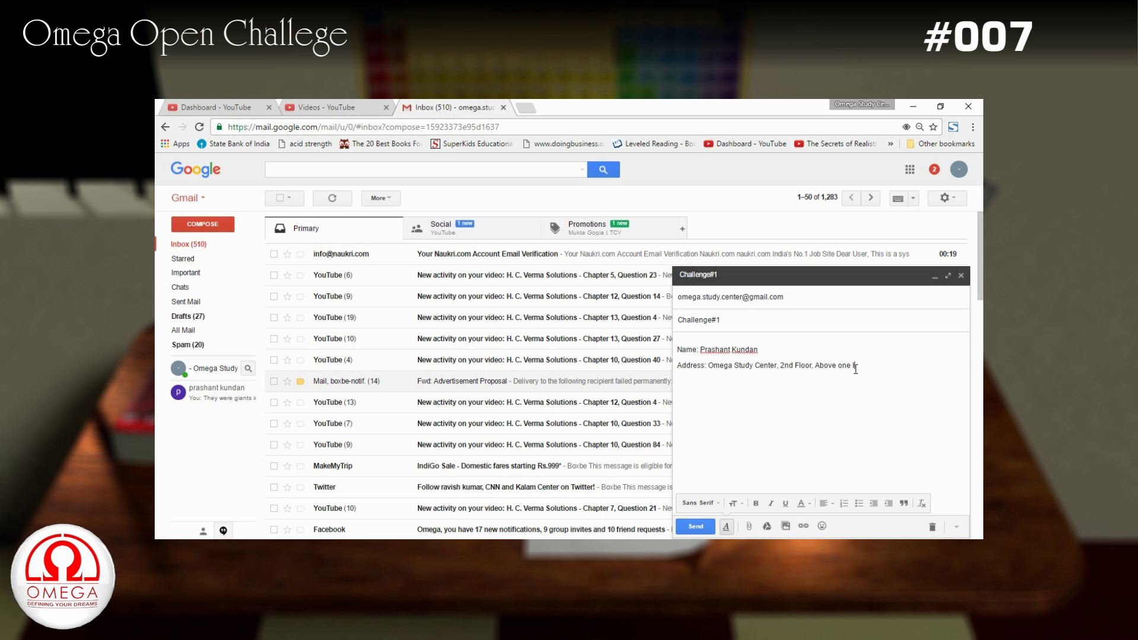
key("Return")
key("Return")
type("Phone")
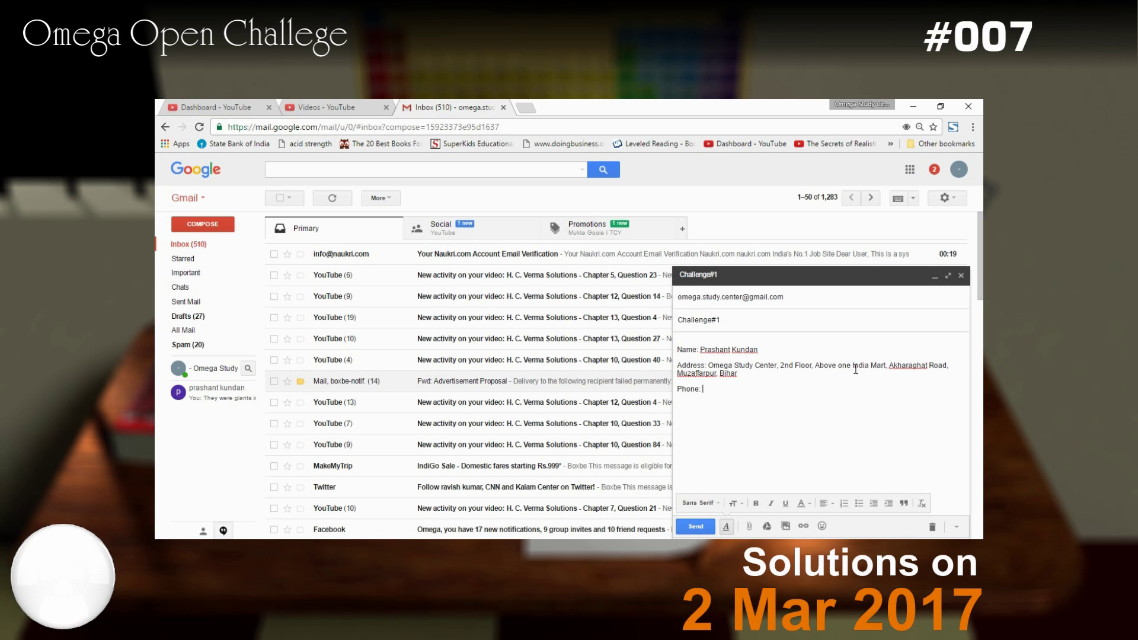
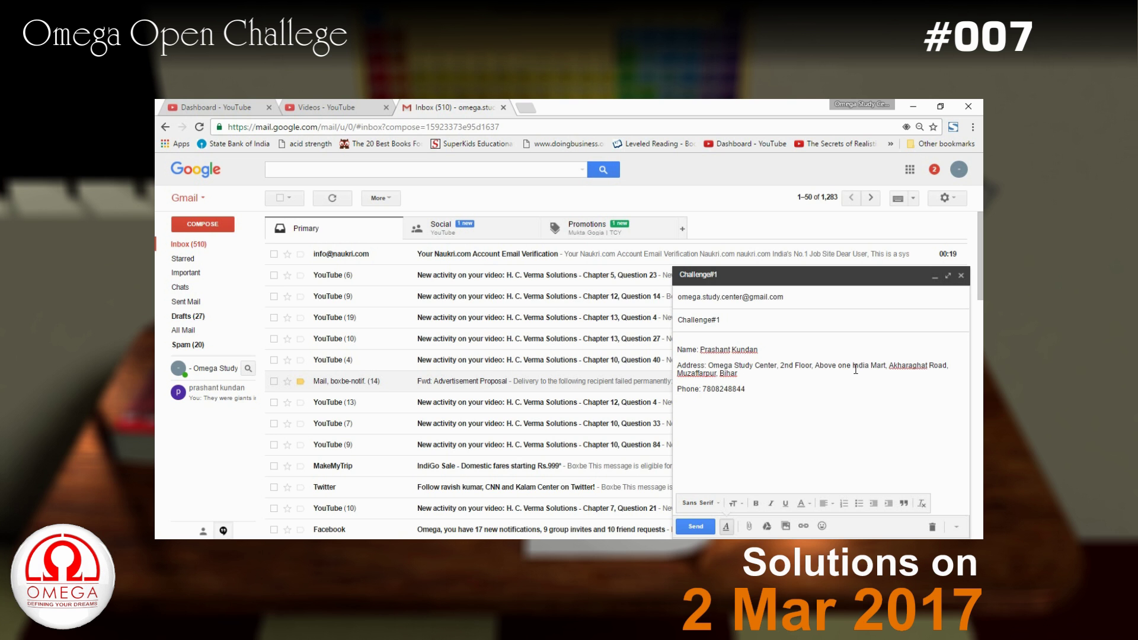
- Attach 0300.png, then pk.cpt from a second folder, to the challenge draft
left_click(749, 525)
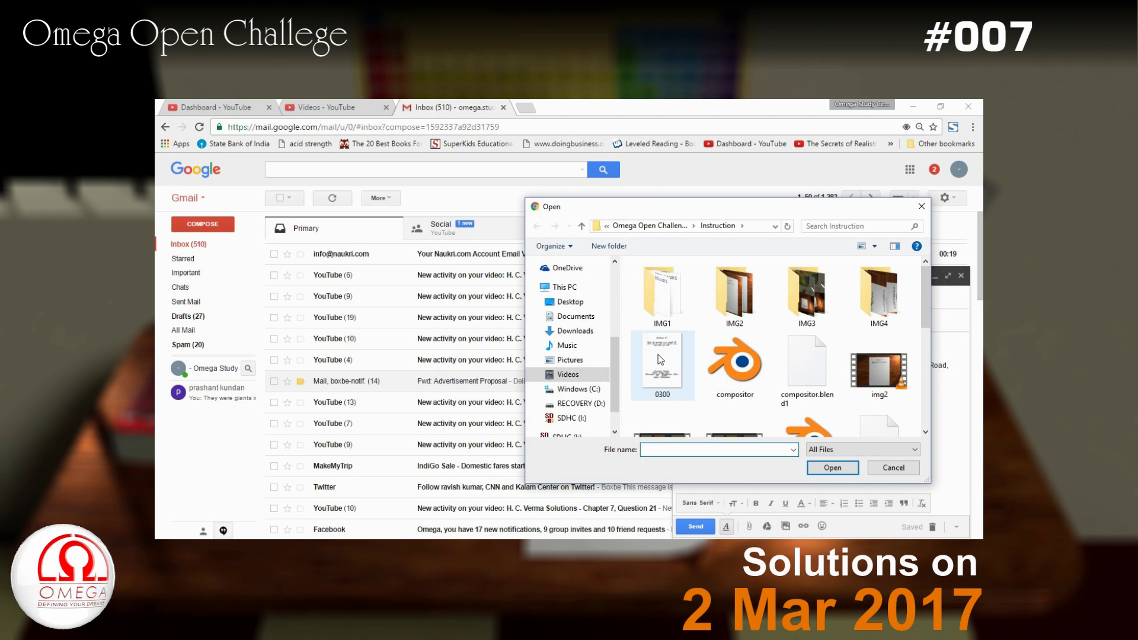
left_click(897, 432)
left_click(749, 525)
double_click(879, 356)
double_click(879, 394)
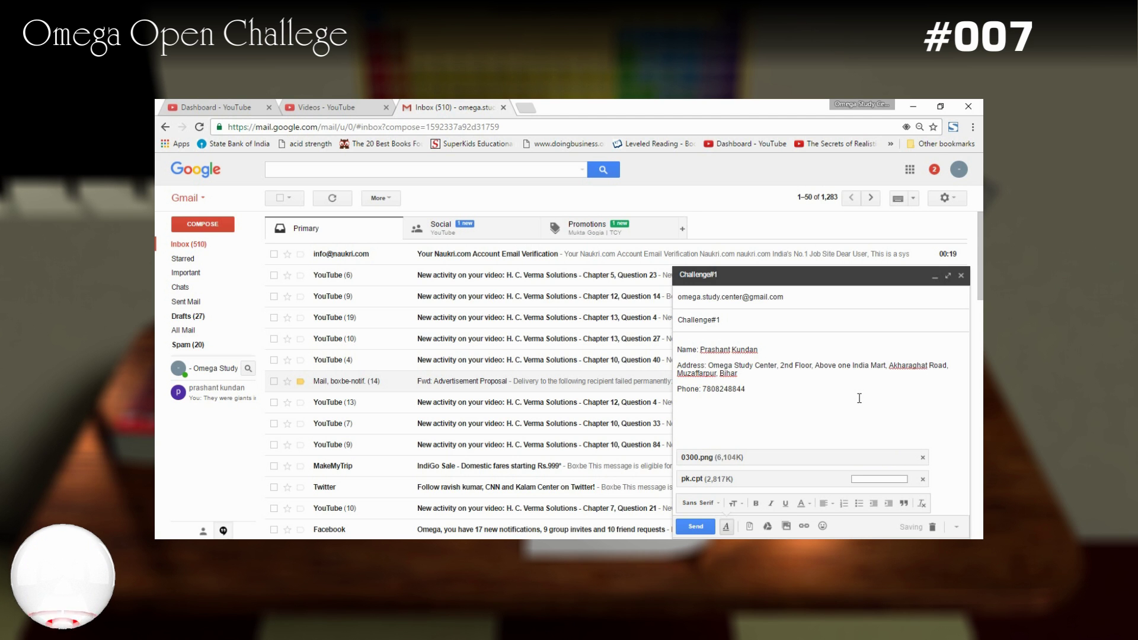